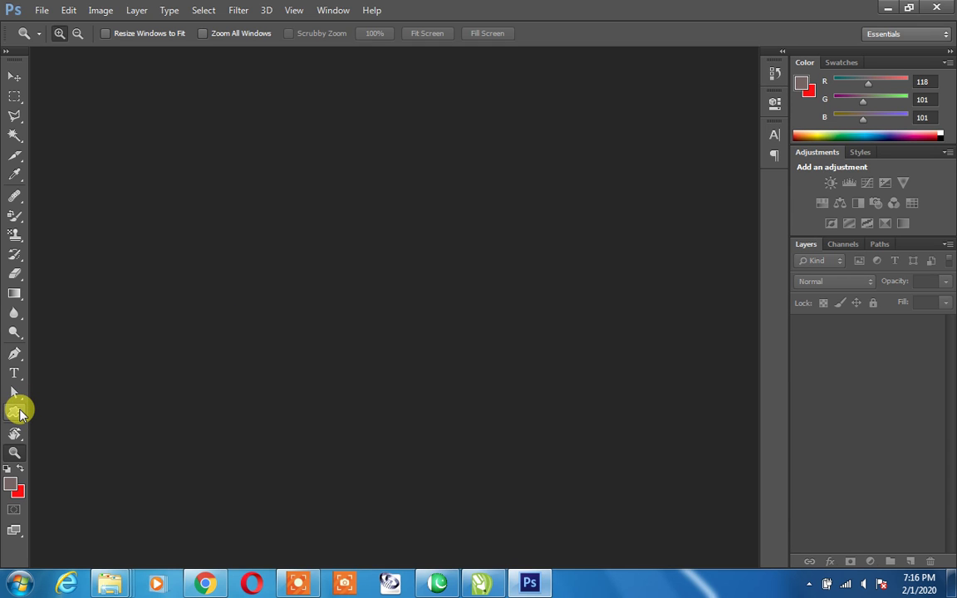
Open Chrysanthemum.jpg from the Sample Pictures folder in the Pictures library.
{"action": "double_click", "coordinate": [299, 251]}
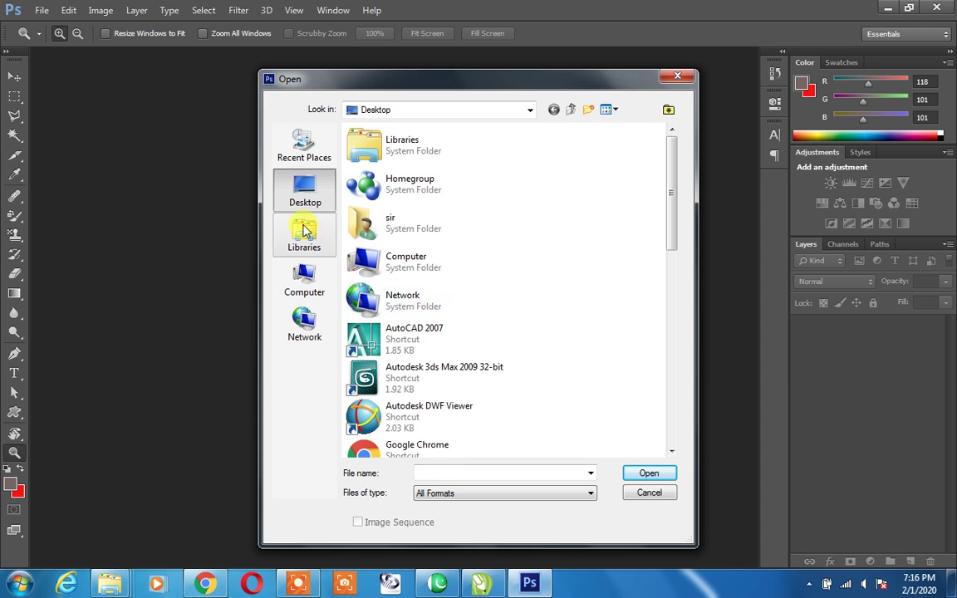
{"action": "left_click", "coordinate": [304, 231]}
{"action": "double_click", "coordinate": [414, 182]}
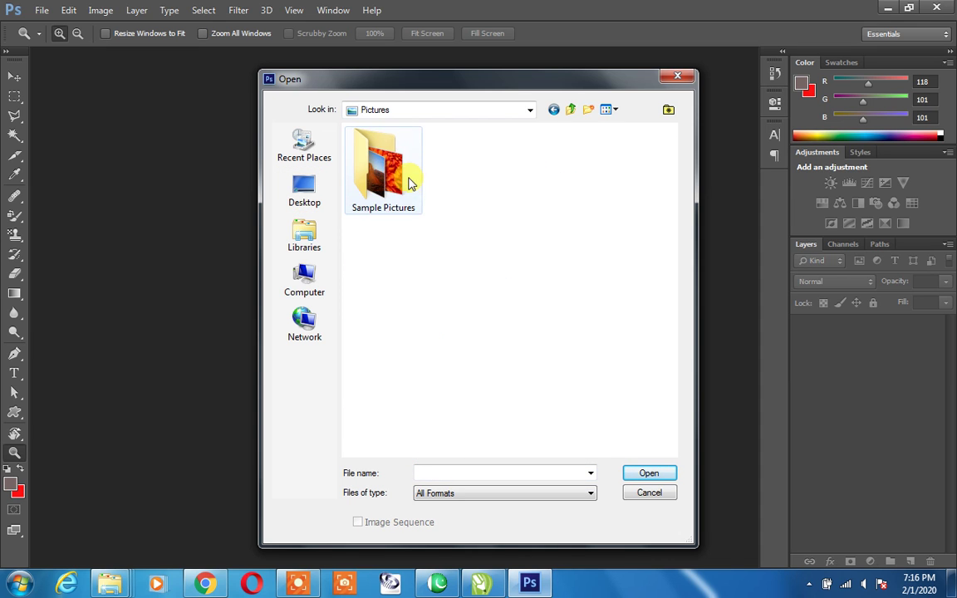
{"action": "double_click", "coordinate": [408, 182]}
{"action": "double_click", "coordinate": [398, 176]}
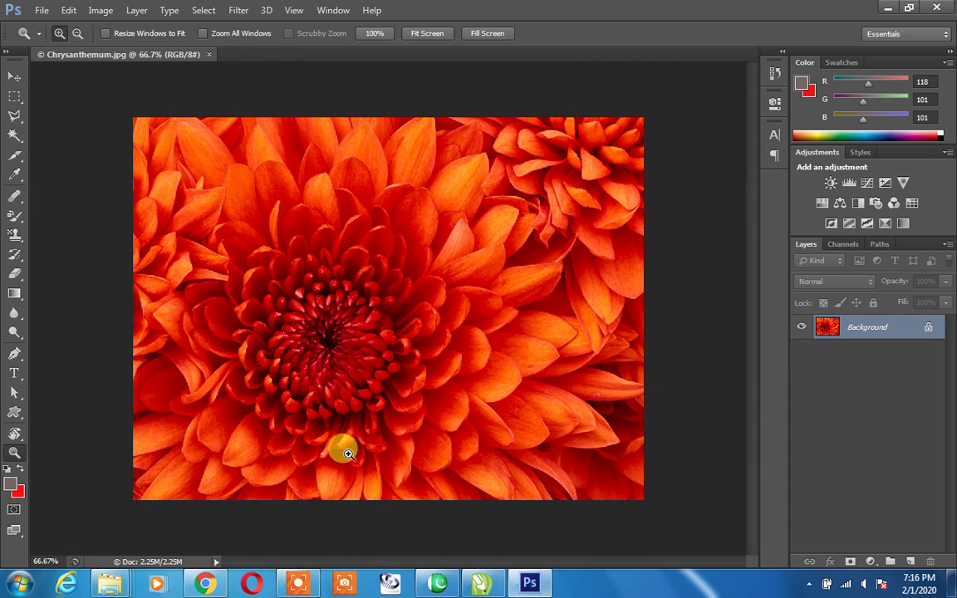
Switch to Chrome and look through the Youtube Update channel's uploaded videos and its WhatsApp group invite page.
{"action": "left_click", "coordinate": [204, 584]}
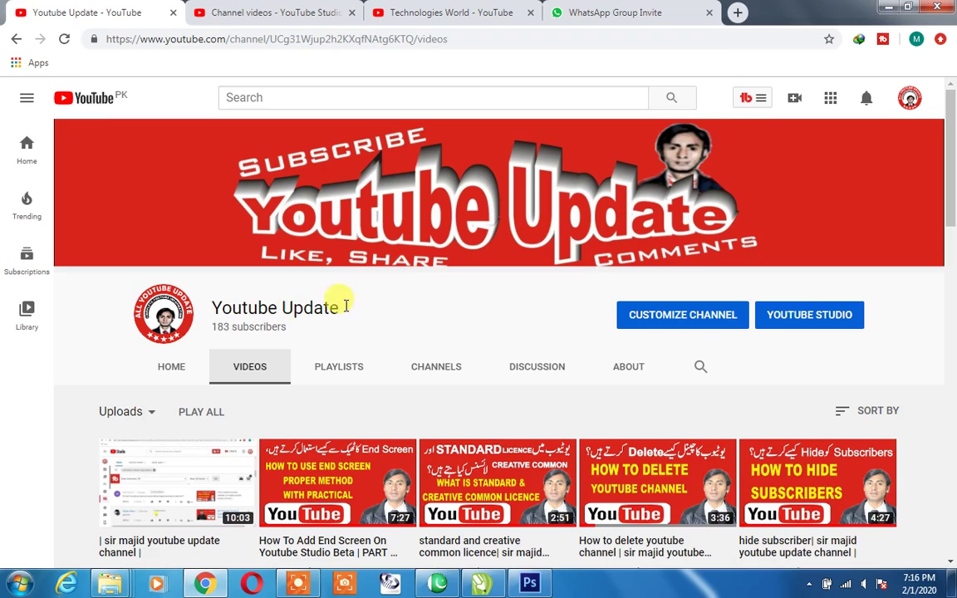
{"action": "scroll", "coordinate": [370, 318], "scroll_direction": "down", "scroll_amount": 3}
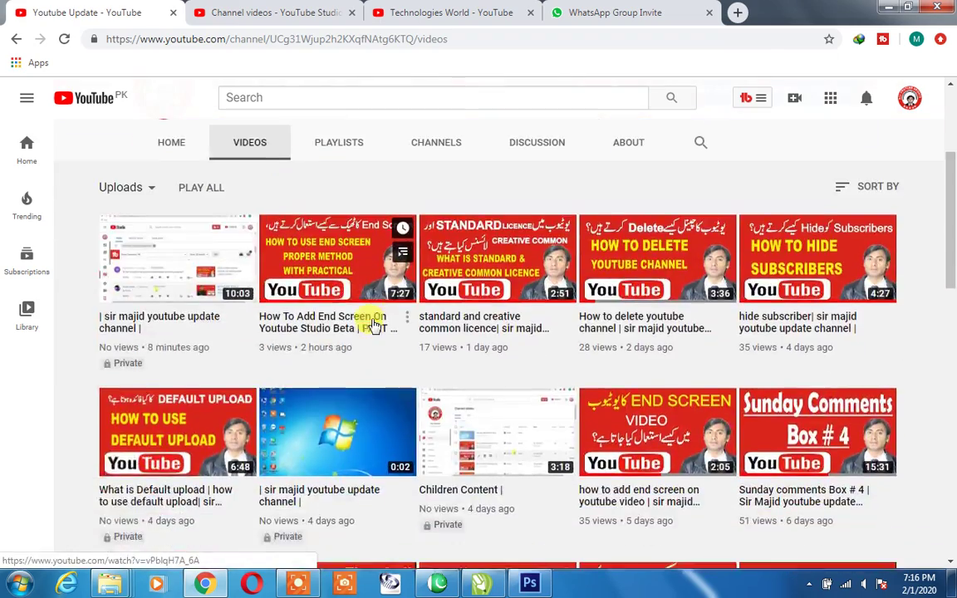
{"action": "scroll", "coordinate": [374, 325], "scroll_direction": "down", "scroll_amount": 12}
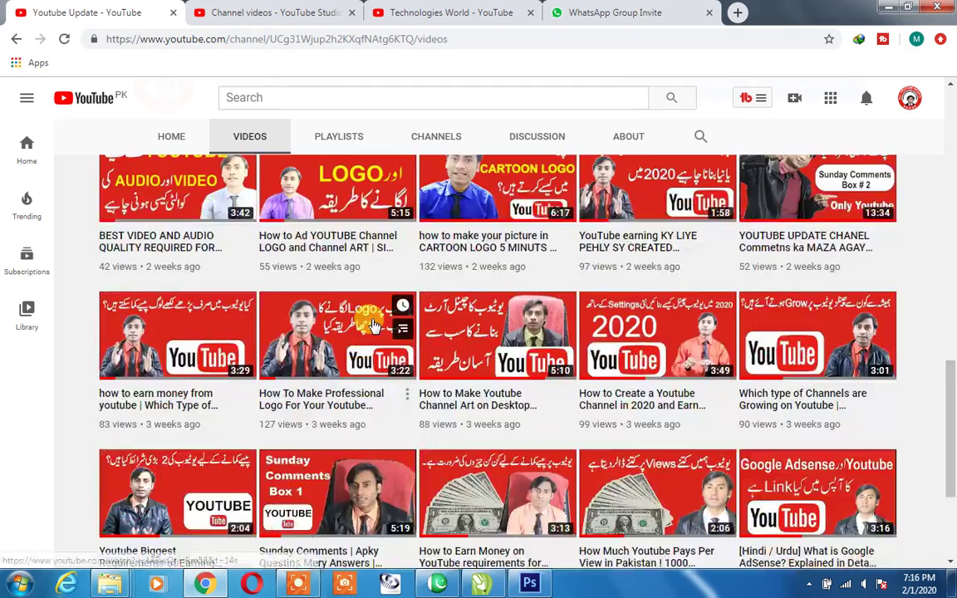
{"action": "scroll", "coordinate": [373, 326], "scroll_direction": "down", "scroll_amount": 3}
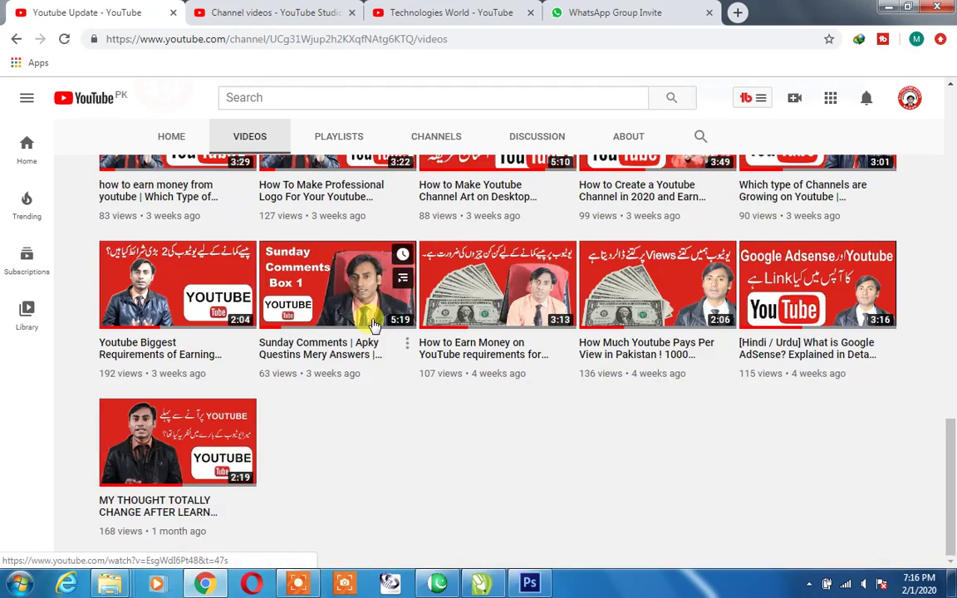
{"action": "scroll", "coordinate": [373, 324], "scroll_direction": "up", "scroll_amount": 15}
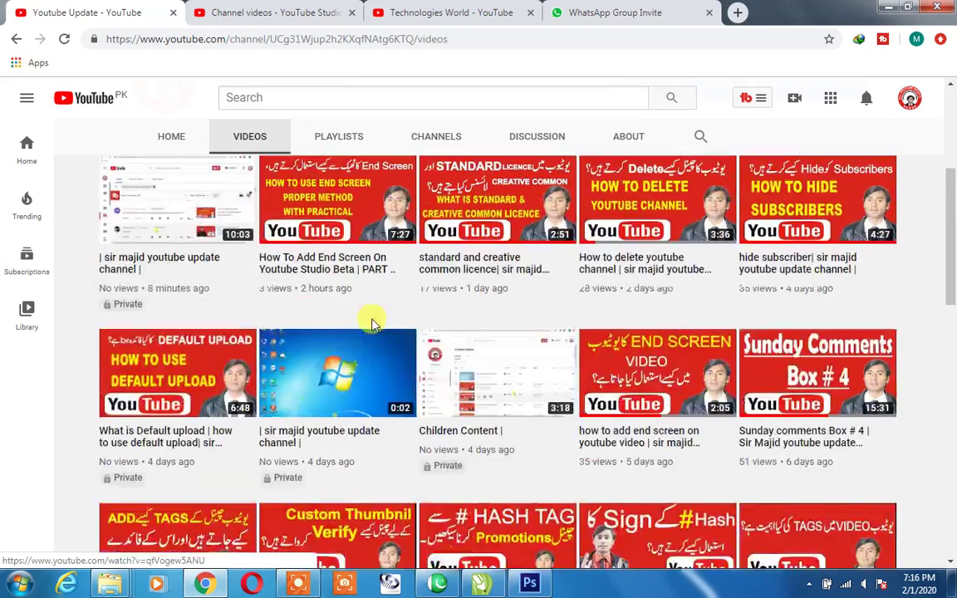
{"action": "scroll", "coordinate": [371, 323], "scroll_direction": "up", "scroll_amount": 4}
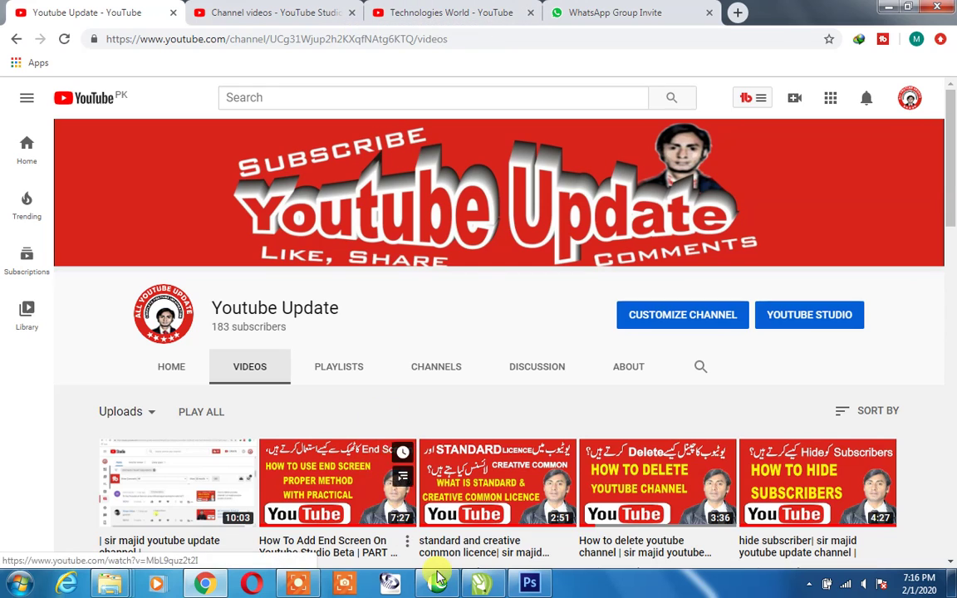
{"action": "left_click", "coordinate": [571, 10]}
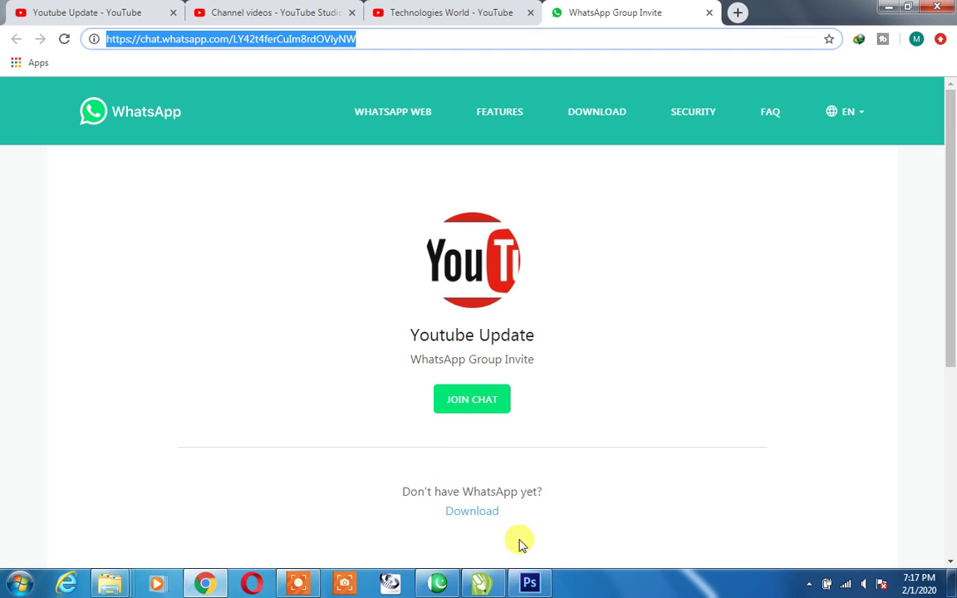
Switch back to Photoshop and activate the Hand tool in place of the Rotate View tool.
{"action": "left_click", "coordinate": [529, 584]}
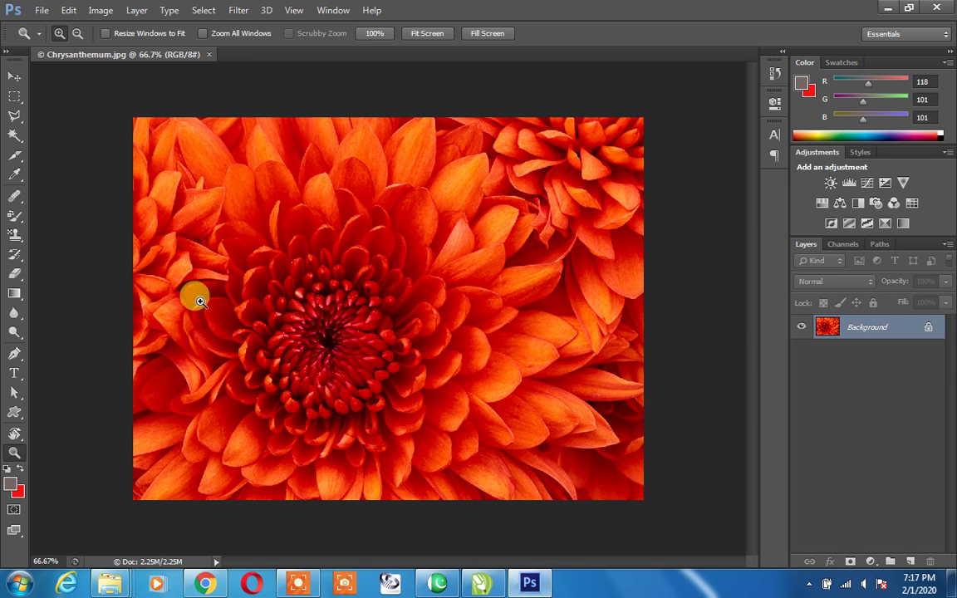
{"action": "left_click", "coordinate": [16, 433]}
{"action": "left_click", "coordinate": [25, 433]}
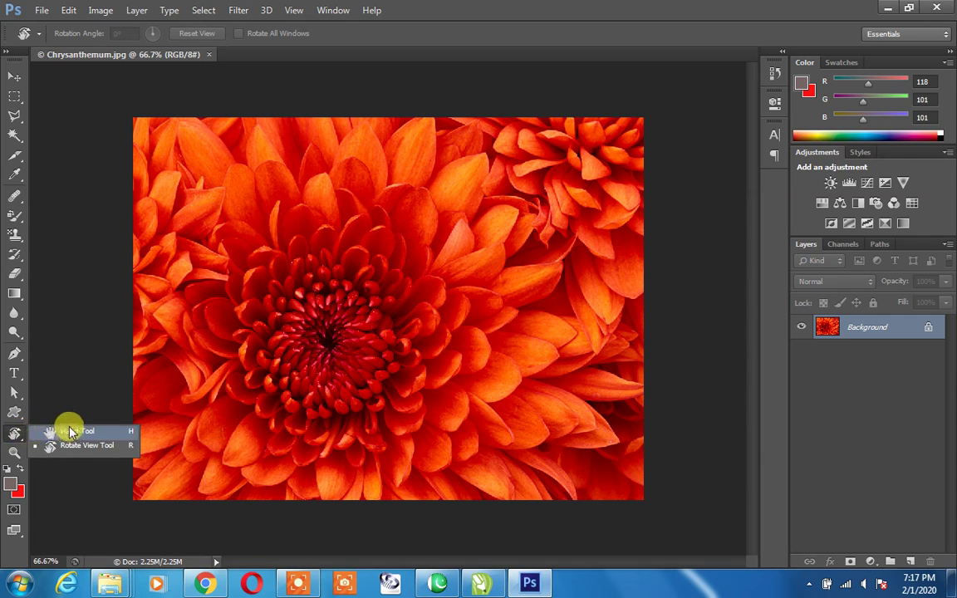
{"action": "left_click", "coordinate": [76, 432]}
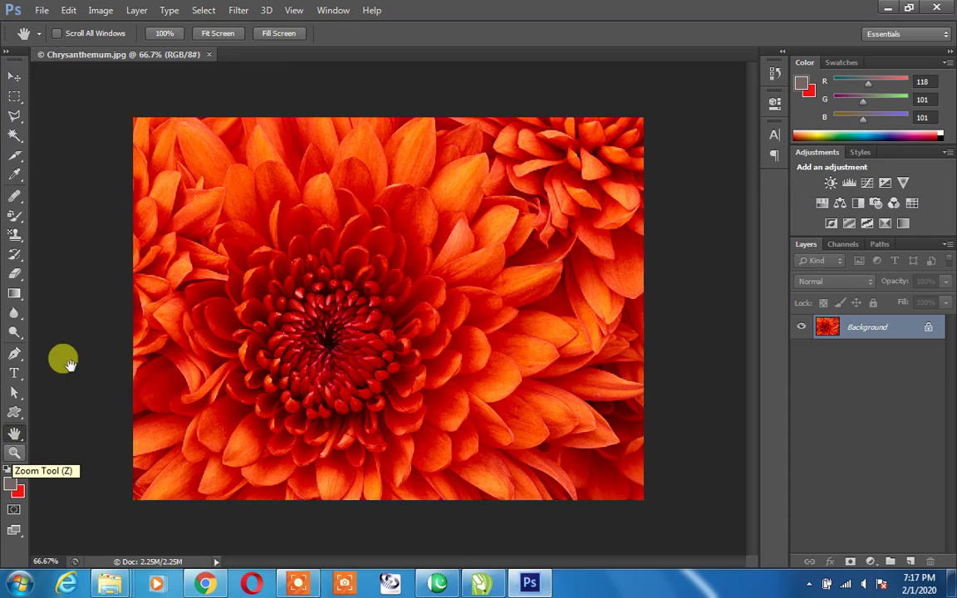
Magnify the flower's centre to 800% with the Zoom tool.
{"action": "key", "text": "z"}
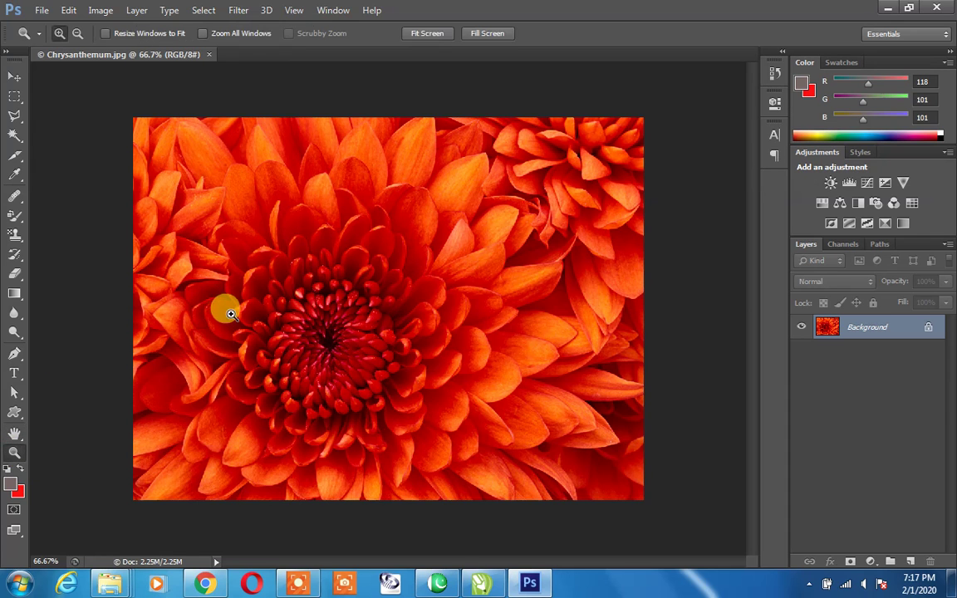
{"action": "left_click", "coordinate": [287, 311]}
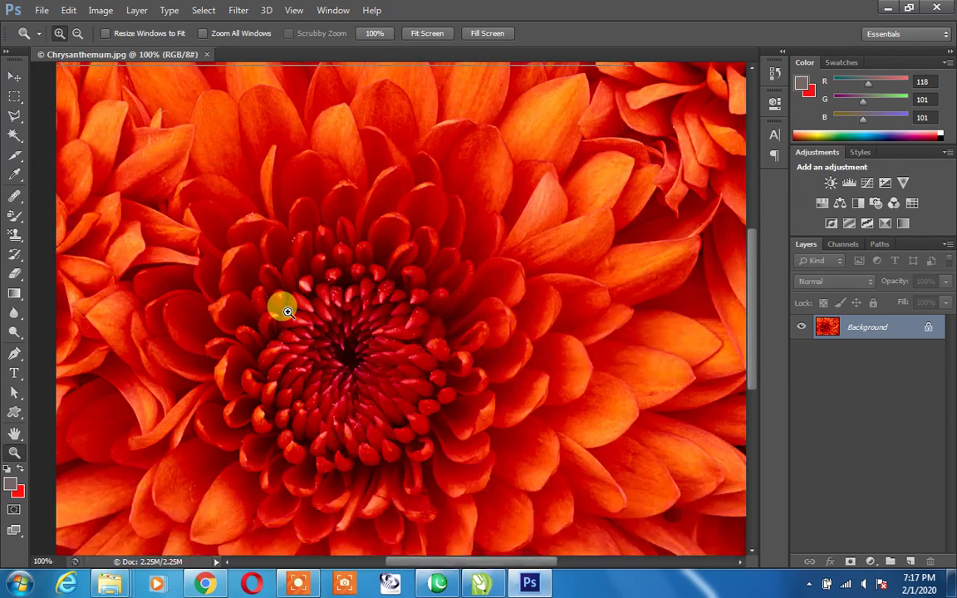
{"action": "left_click", "coordinate": [286, 312]}
{"action": "left_click", "coordinate": [287, 312]}
{"action": "left_click", "coordinate": [286, 312]}
{"action": "left_click", "coordinate": [287, 312]}
{"action": "left_click", "coordinate": [286, 312]}
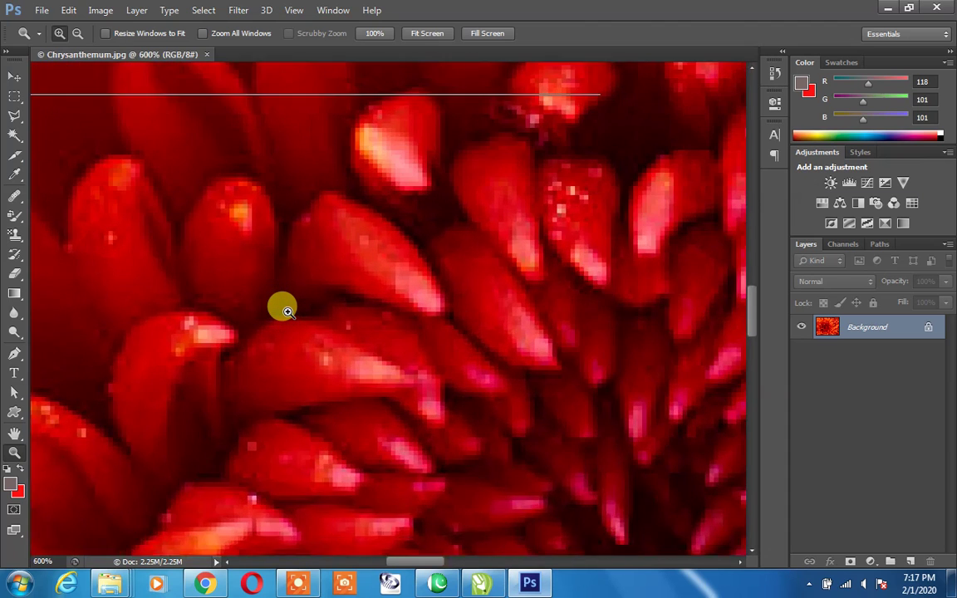
{"action": "left_click", "coordinate": [287, 312]}
{"action": "left_click", "coordinate": [287, 312]}
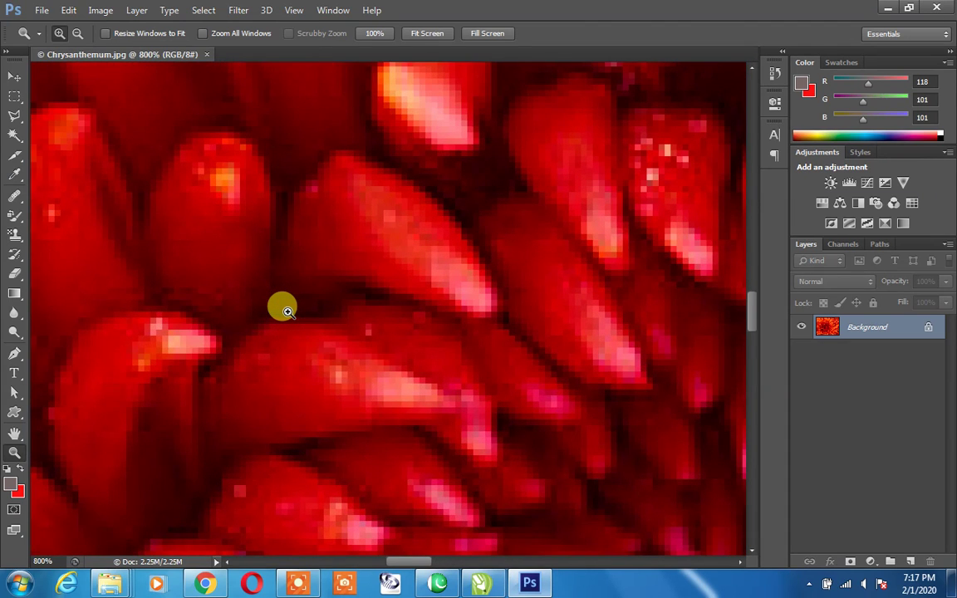
Fit the image on screen, and view it at the 100% and 200% zoom presets.
{"action": "right_click", "coordinate": [287, 312]}
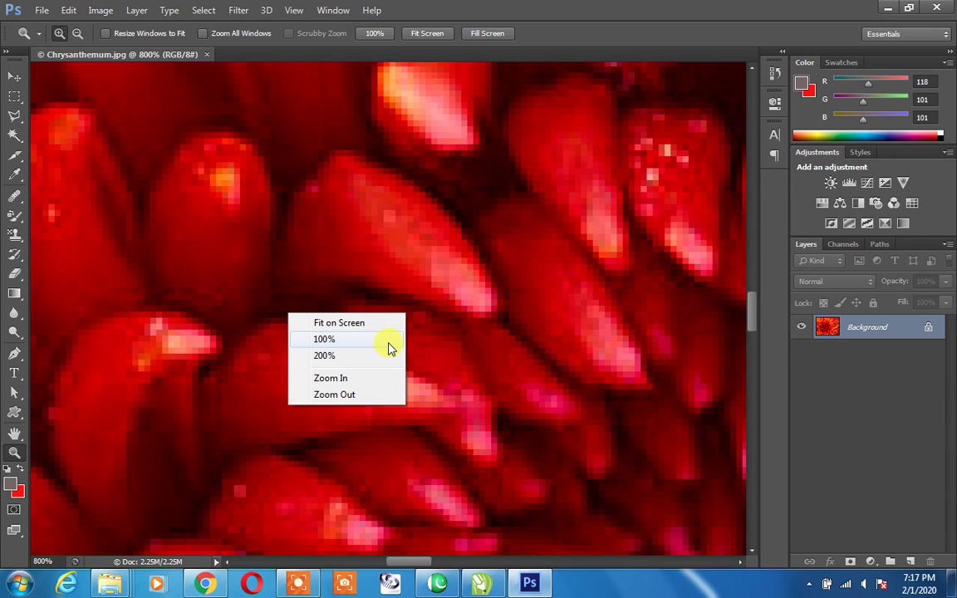
{"action": "left_click", "coordinate": [370, 324]}
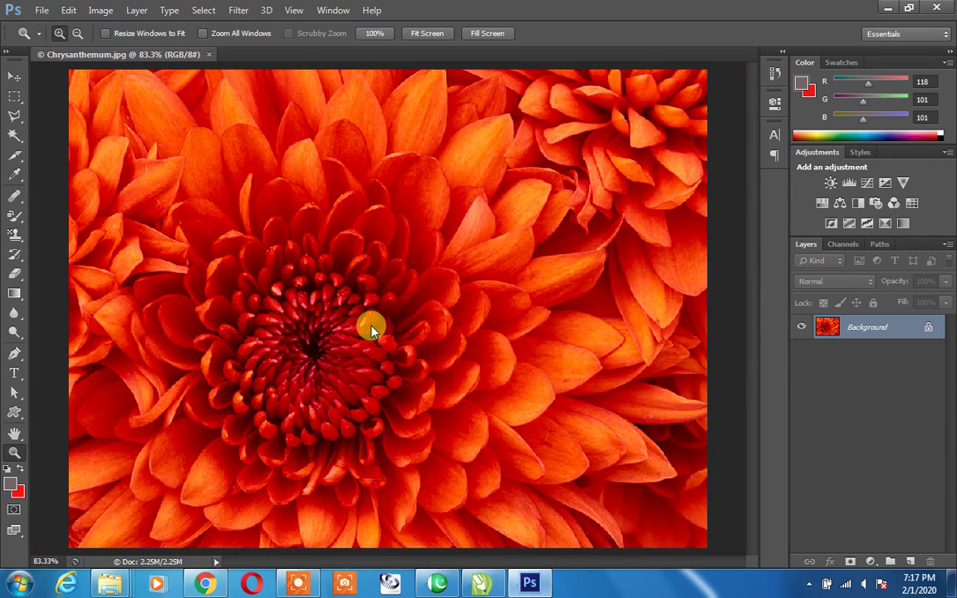
{"action": "right_click", "coordinate": [372, 330]}
{"action": "left_click", "coordinate": [383, 349]}
{"action": "right_click", "coordinate": [397, 350]}
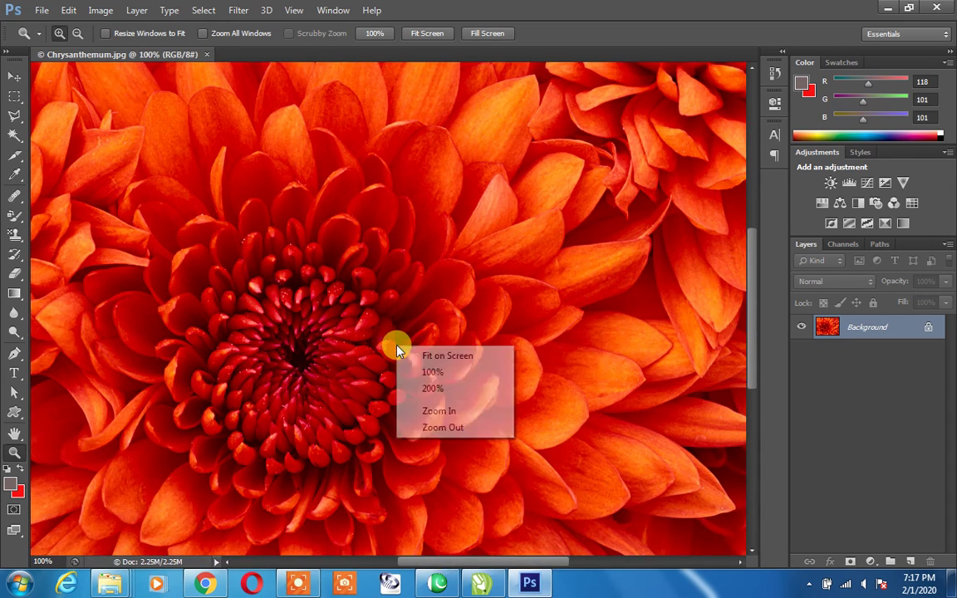
{"action": "left_click", "coordinate": [431, 387]}
Zoom in one level to 300% and back out one level to 200%.
{"action": "right_click", "coordinate": [428, 386]}
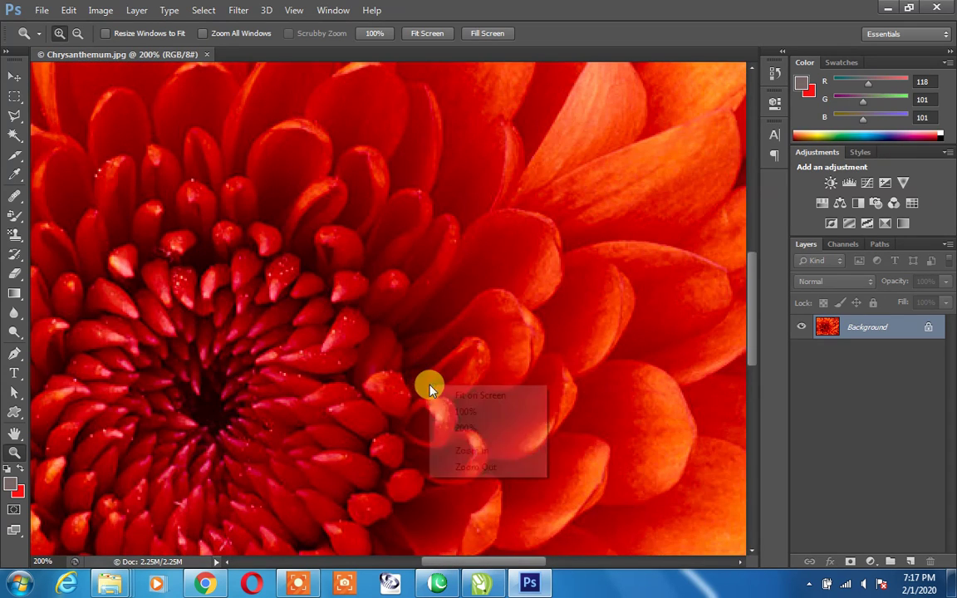
{"action": "left_click", "coordinate": [479, 449]}
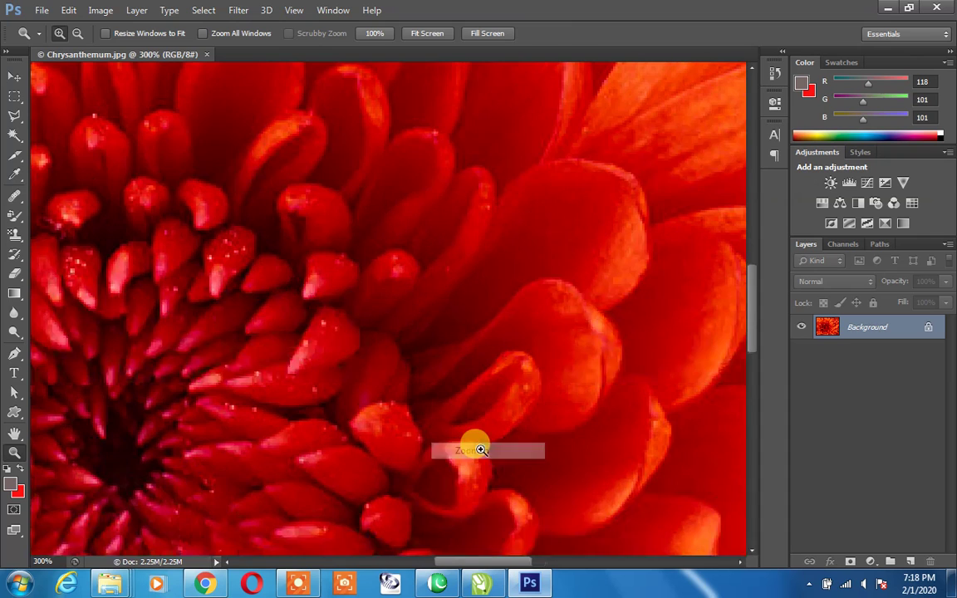
{"action": "right_click", "coordinate": [483, 452]}
{"action": "left_click", "coordinate": [532, 530]}
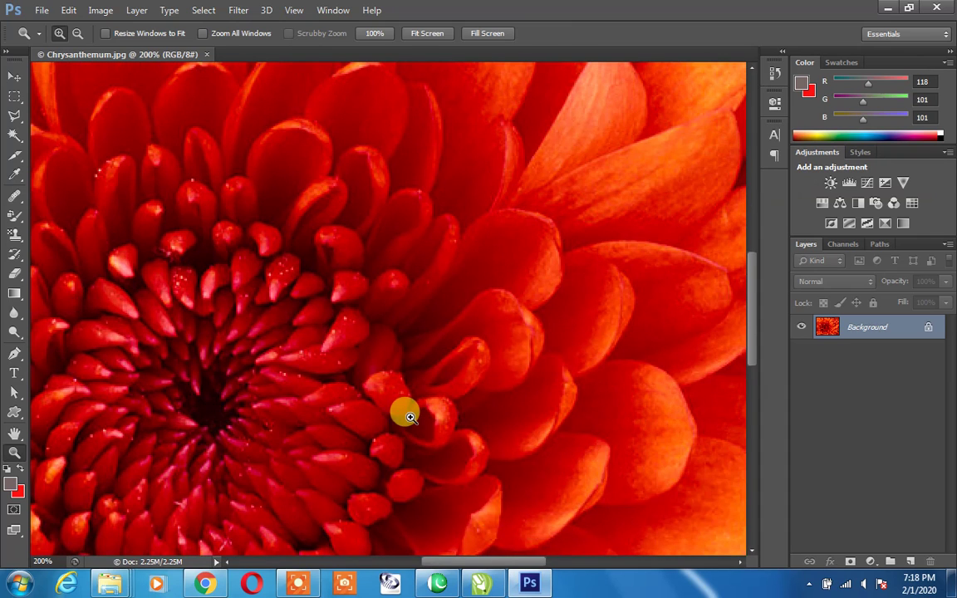
Set the Zoom tool to zoom out and reduce the image view to 12.5%.
{"action": "left_click", "coordinate": [77, 34]}
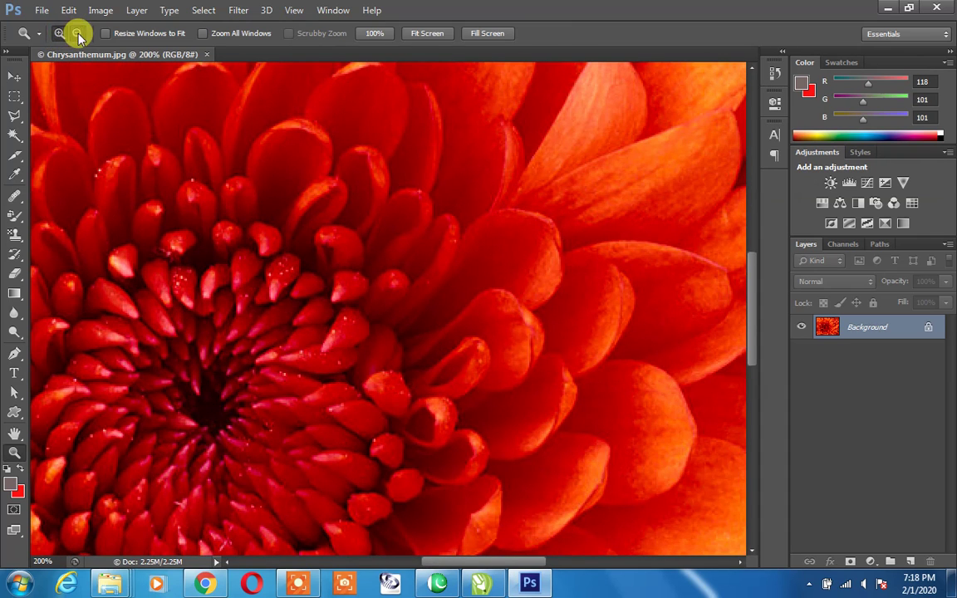
{"action": "left_click", "coordinate": [277, 212]}
{"action": "left_click", "coordinate": [276, 212]}
{"action": "left_click", "coordinate": [276, 211]}
{"action": "left_click", "coordinate": [276, 212]}
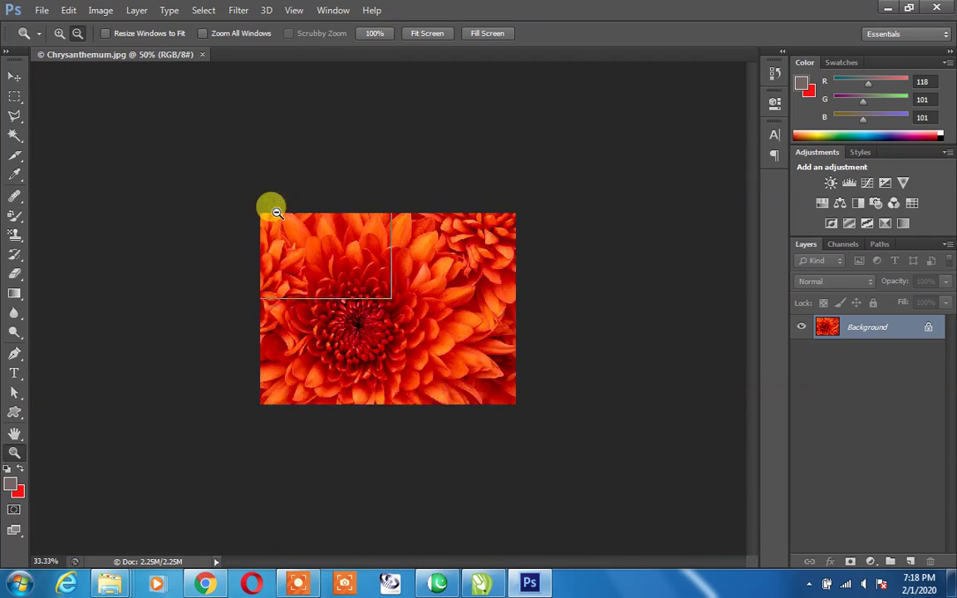
{"action": "left_click", "coordinate": [277, 212]}
{"action": "left_click", "coordinate": [277, 212]}
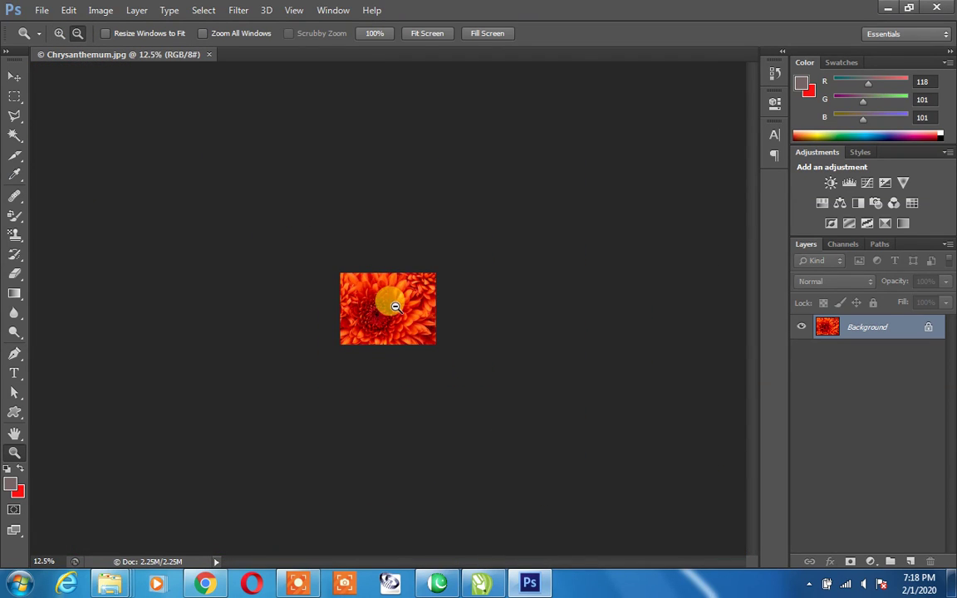
Set the Zoom tool to zoom in and enlarge the flower view to 300%.
{"action": "left_click", "coordinate": [59, 34]}
{"action": "left_click", "coordinate": [392, 305]}
{"action": "left_click_drag", "start_coordinate": [395, 309], "coordinate": [395, 310]}
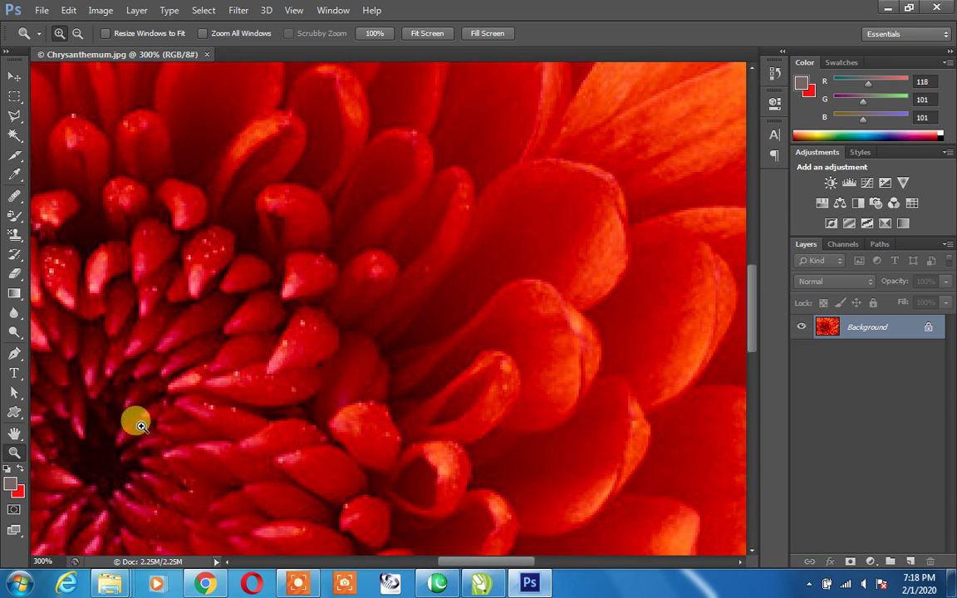
Pan around the enlarged flower with the Hand tool to view its outer petals and the area near its centre.
{"action": "left_click", "coordinate": [15, 438]}
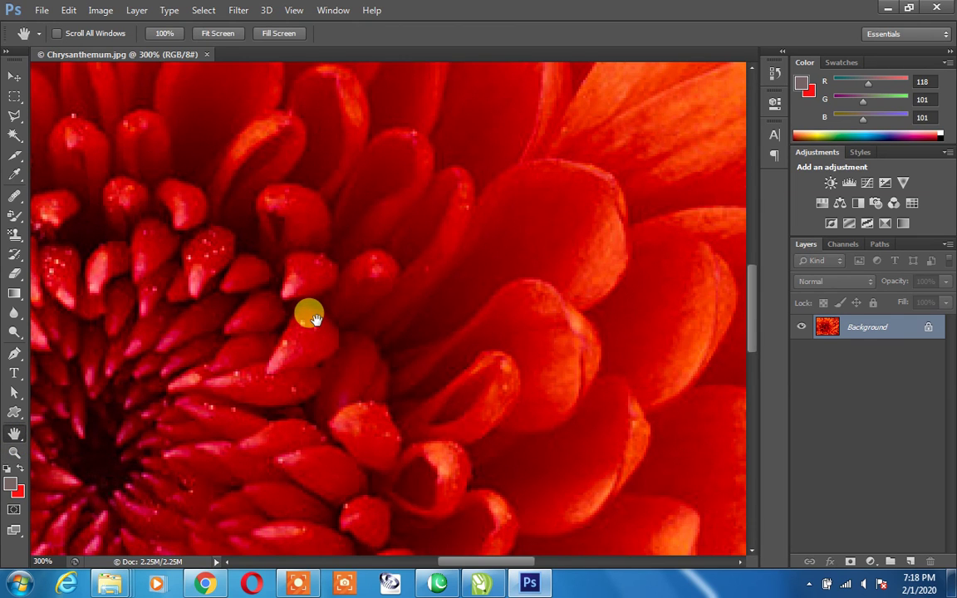
{"action": "left_click_drag", "start_coordinate": [316, 320], "coordinate": [585, 370]}
{"action": "left_click_drag", "start_coordinate": [296, 212], "coordinate": [464, 359]}
{"action": "left_click_drag", "start_coordinate": [212, 207], "coordinate": [415, 408]}
{"action": "left_click_drag", "start_coordinate": [239, 207], "coordinate": [471, 380]}
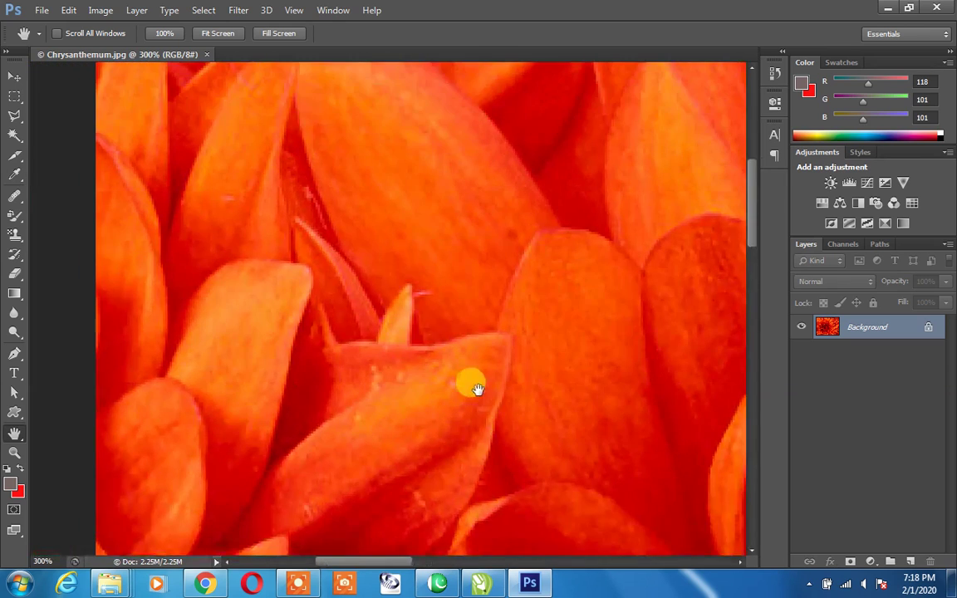
{"action": "left_click_drag", "start_coordinate": [330, 192], "coordinate": [231, 396]}
{"action": "left_click_drag", "start_coordinate": [382, 432], "coordinate": [317, 305]}
{"action": "left_click_drag", "start_coordinate": [358, 351], "coordinate": [314, 207]}
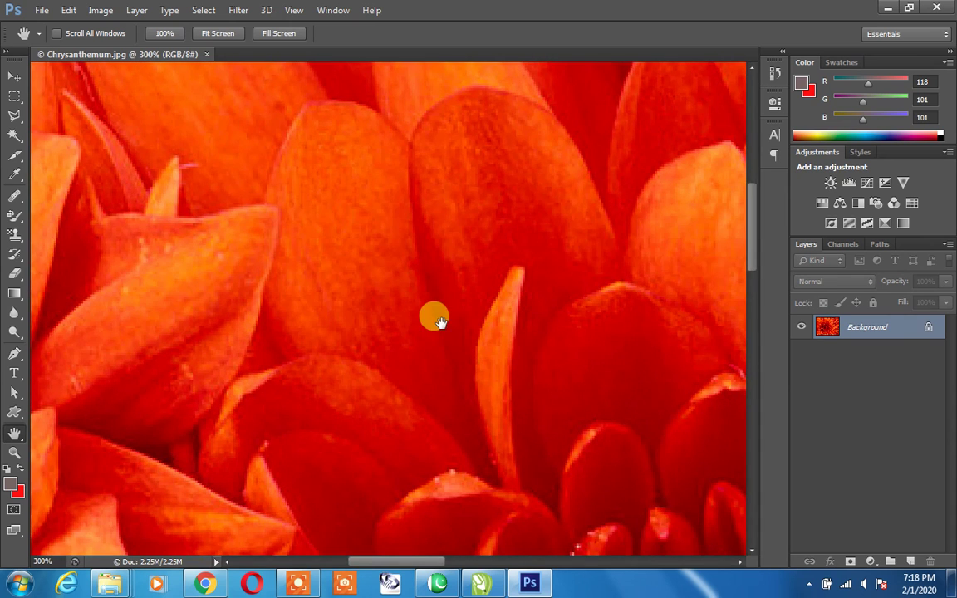
{"action": "left_click_drag", "start_coordinate": [436, 316], "coordinate": [353, 172]}
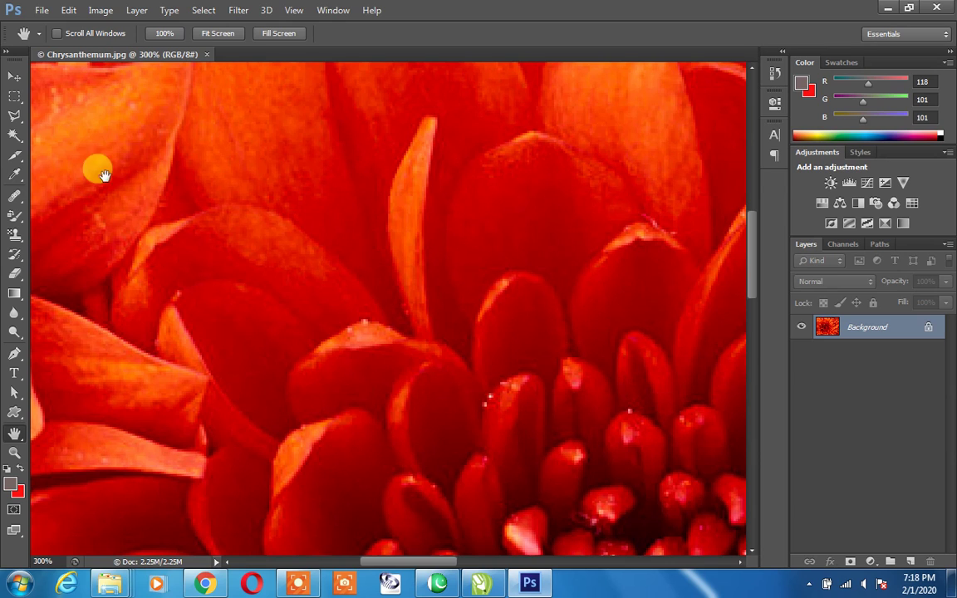
Zoom in on the petals to 400% with the Zoom tool, and fit the whole image on screen.
{"action": "left_click", "coordinate": [15, 452]}
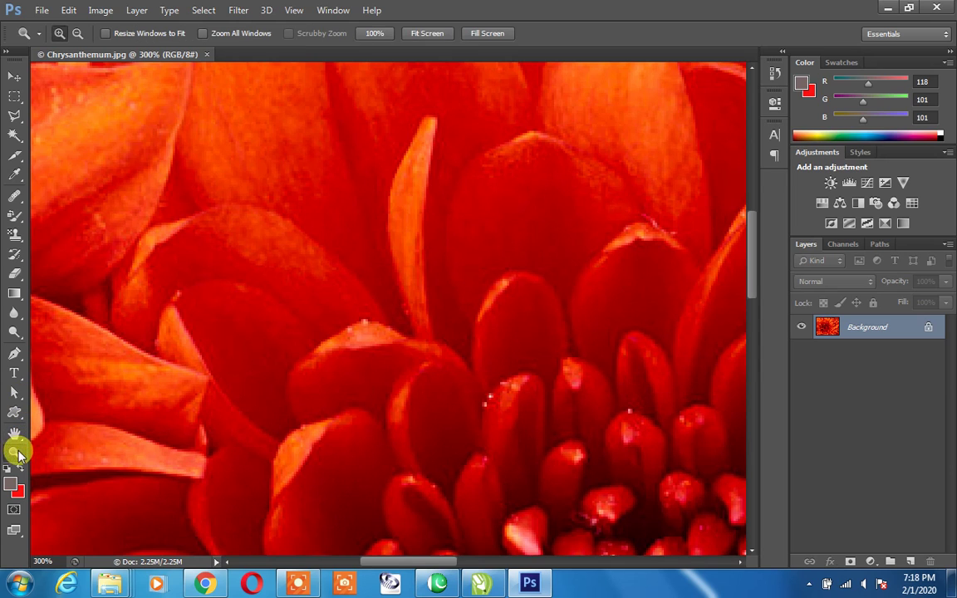
{"action": "left_click", "coordinate": [59, 34]}
{"action": "left_click", "coordinate": [218, 191]}
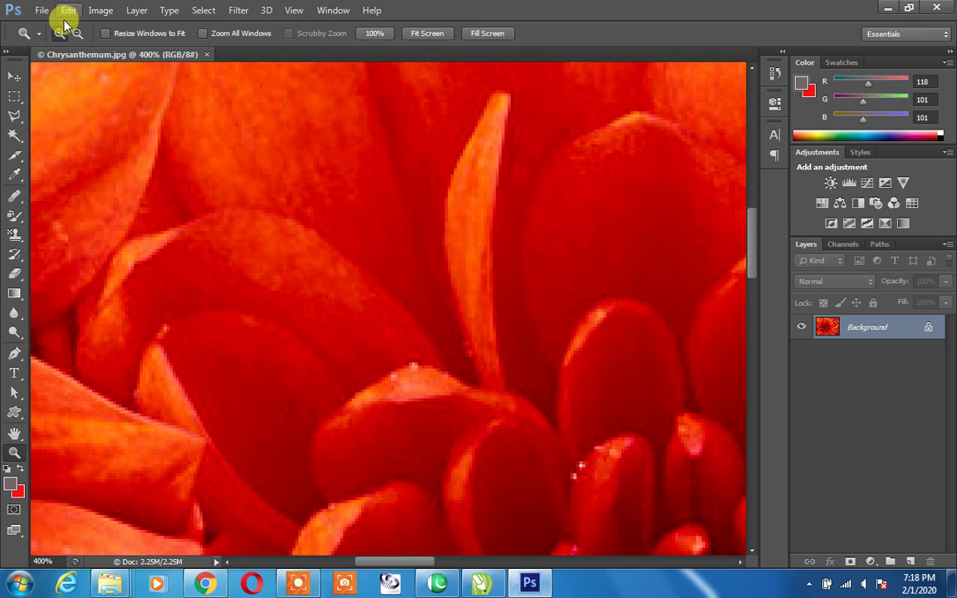
{"action": "right_click", "coordinate": [228, 186]}
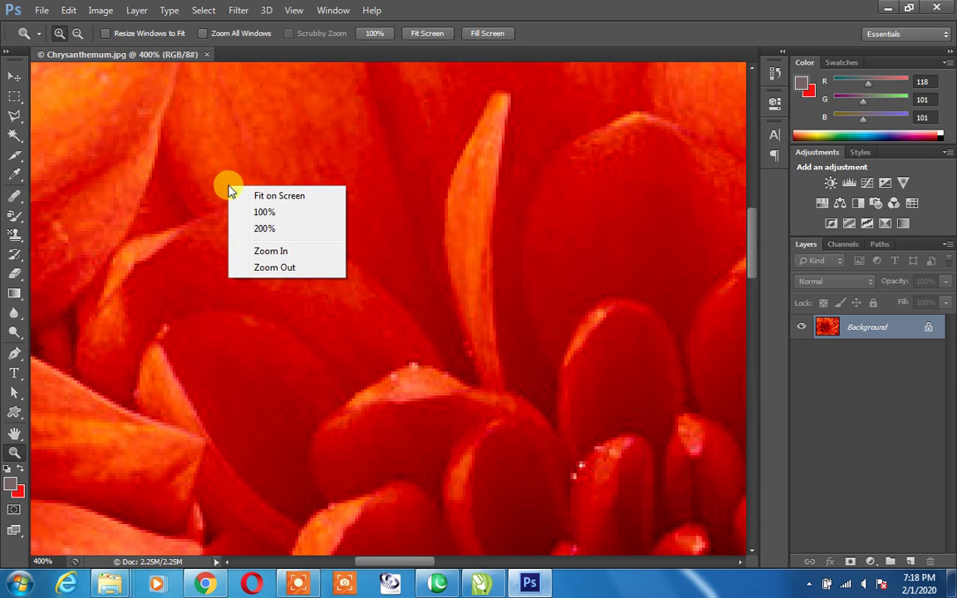
{"action": "left_click", "coordinate": [288, 198]}
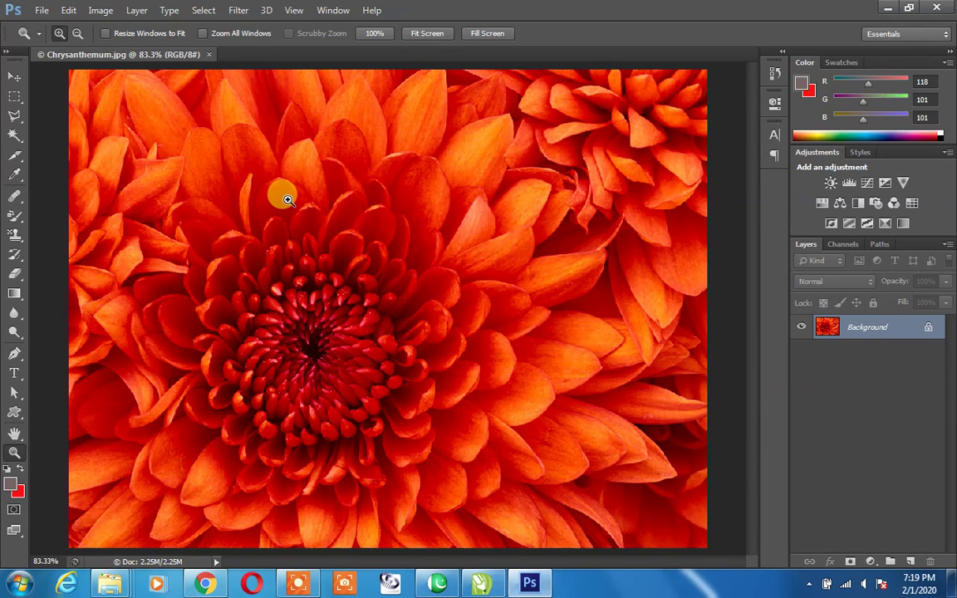
Zoom in on the flower in stages up to 3200% to examine its individual pixels.
{"action": "left_click", "coordinate": [288, 199]}
{"action": "left_click", "coordinate": [288, 199]}
{"action": "left_click", "coordinate": [287, 200]}
{"action": "left_click", "coordinate": [288, 202]}
{"action": "left_click", "coordinate": [288, 202]}
{"action": "left_click", "coordinate": [288, 202]}
{"action": "left_click", "coordinate": [287, 202]}
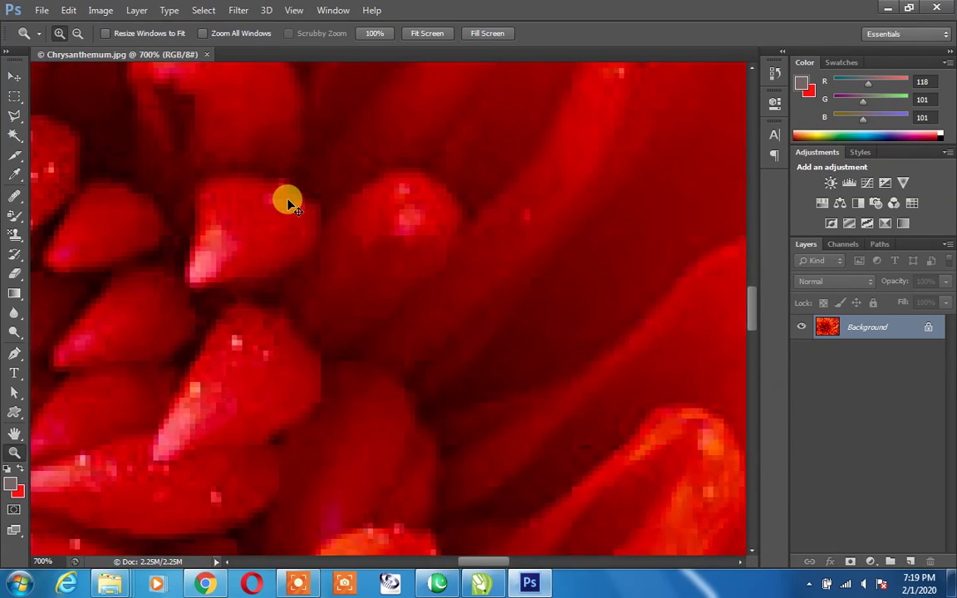
{"action": "left_click", "coordinate": [288, 202]}
{"action": "left_click", "coordinate": [287, 202]}
{"action": "left_click", "coordinate": [287, 202]}
{"action": "left_click", "coordinate": [288, 202]}
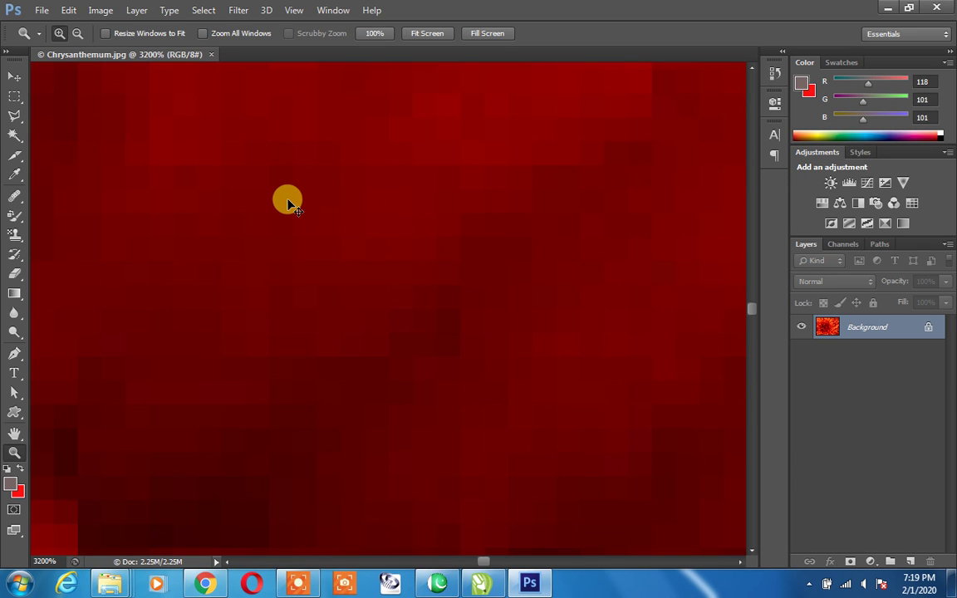
Zoom out in stages to 6.25%, and fit the whole image back on screen.
{"action": "scroll", "coordinate": [288, 202], "scroll_direction": "down", "scroll_amount": 7}
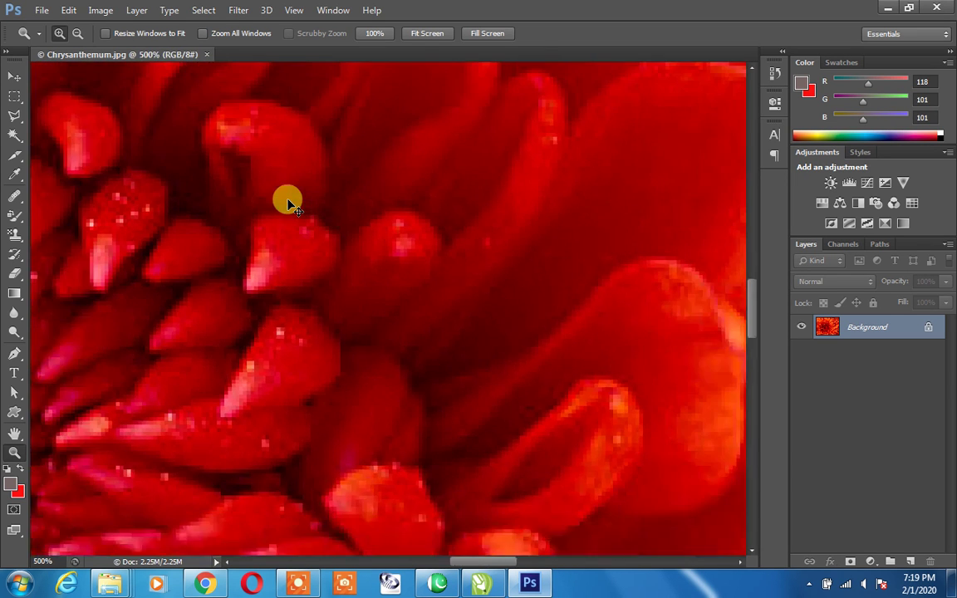
{"action": "scroll", "coordinate": [287, 202], "scroll_direction": "down", "scroll_amount": 6}
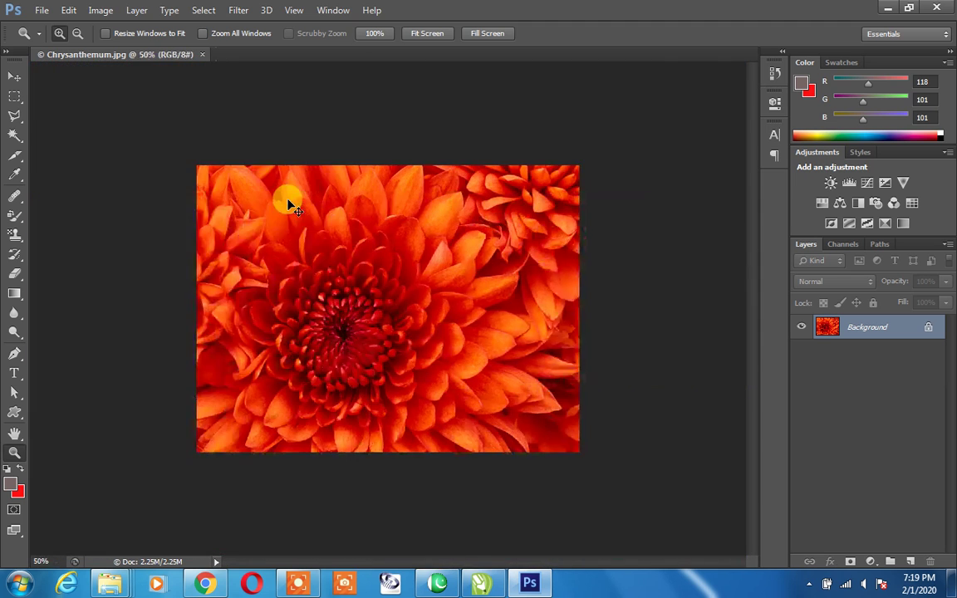
{"action": "scroll", "coordinate": [288, 202], "scroll_direction": "down", "scroll_amount": 6}
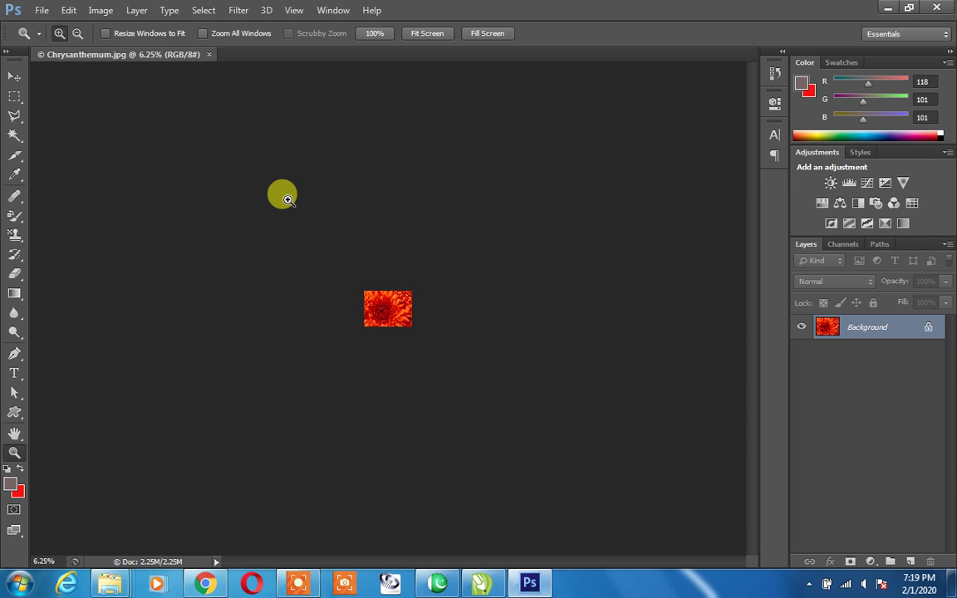
{"action": "key", "text": "ctrl+0"}
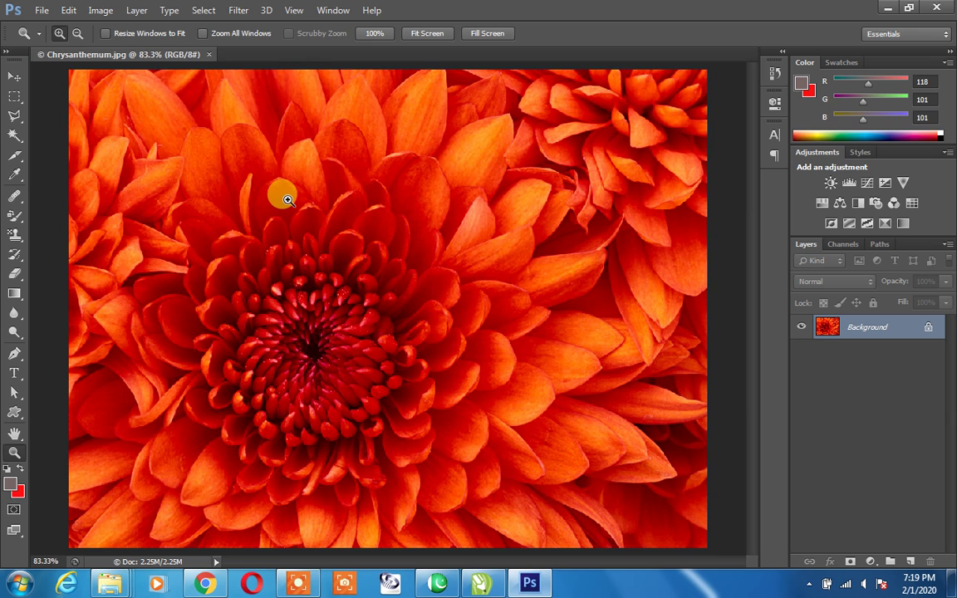